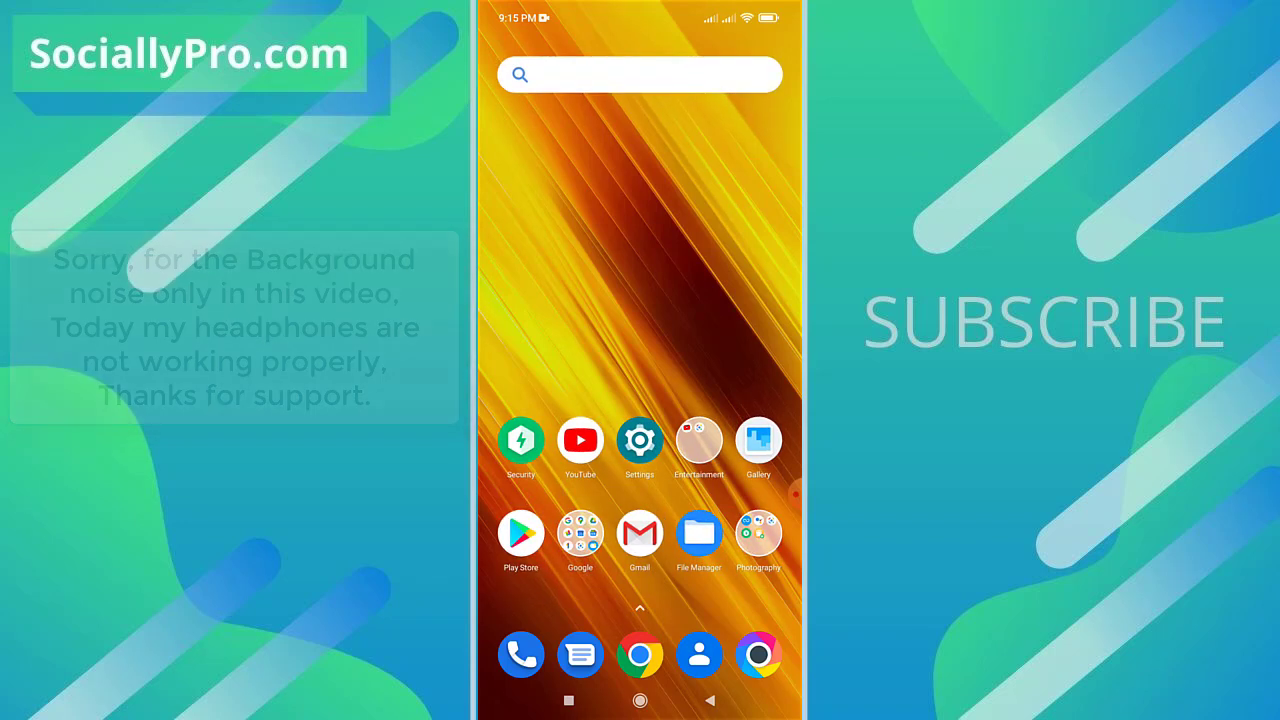
Look up the Facebook app in the Google Play Store and view its full details.
click(520, 535)
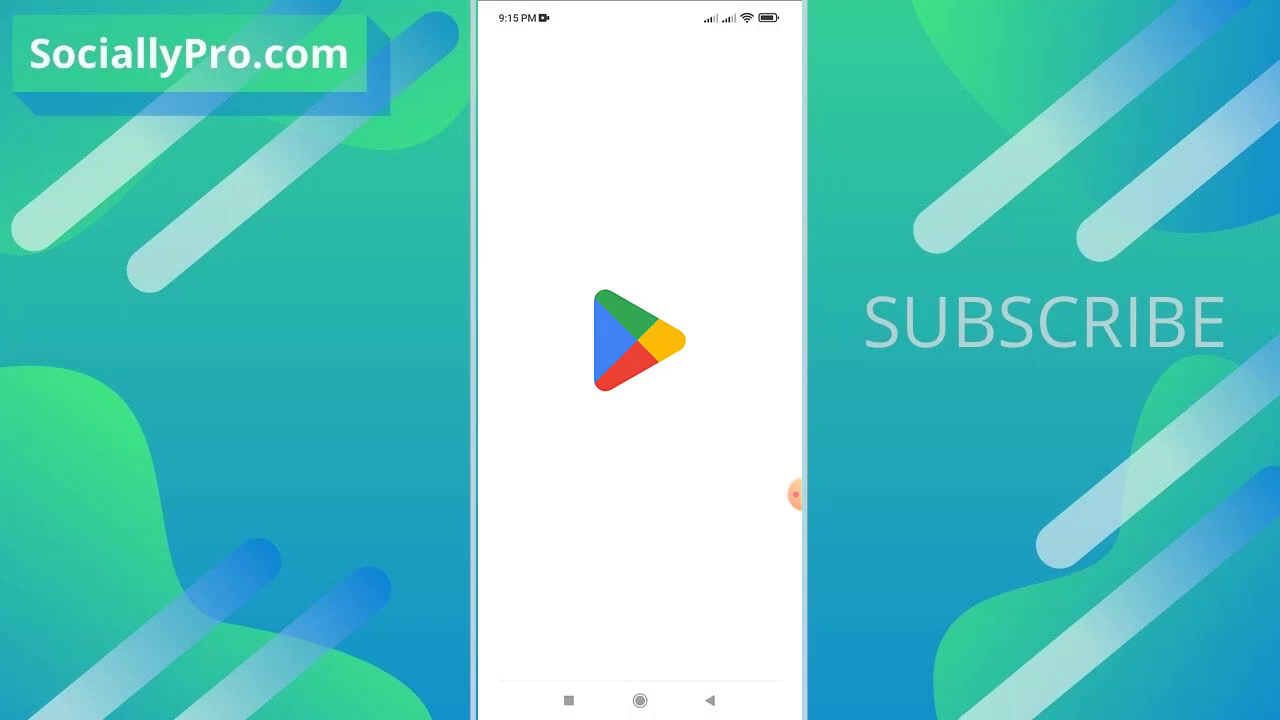
click(640, 50)
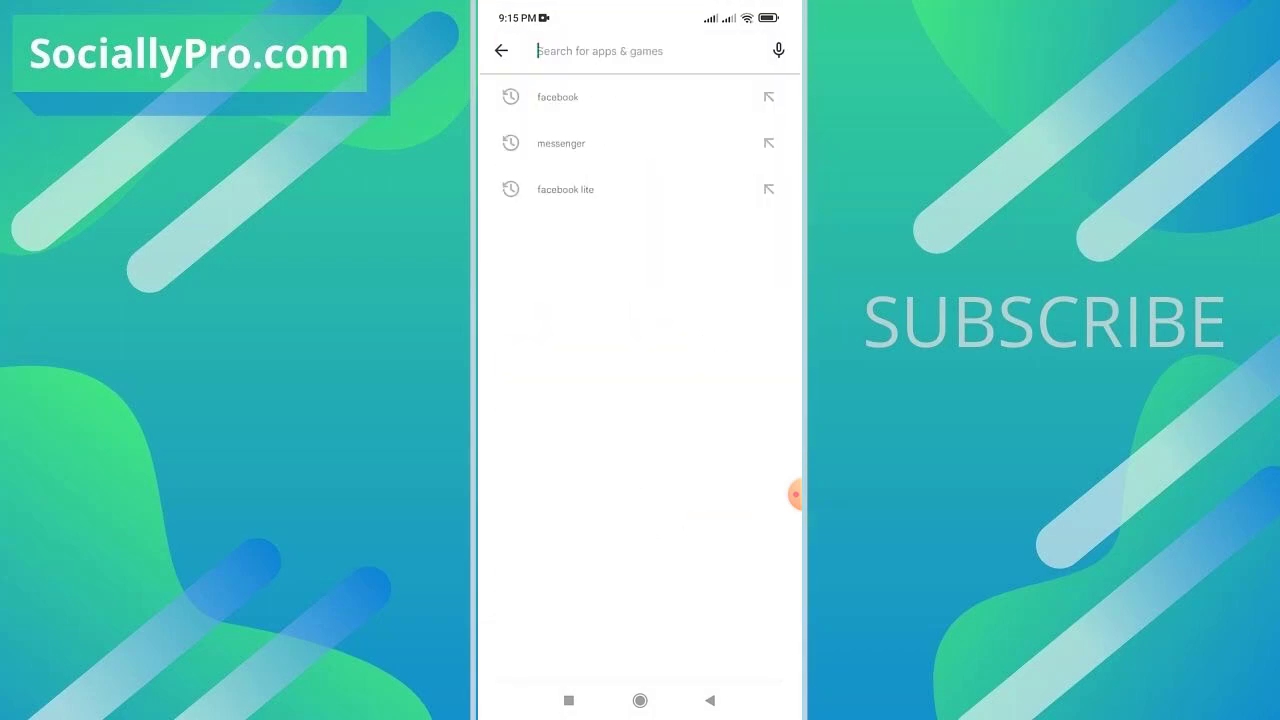
click(558, 97)
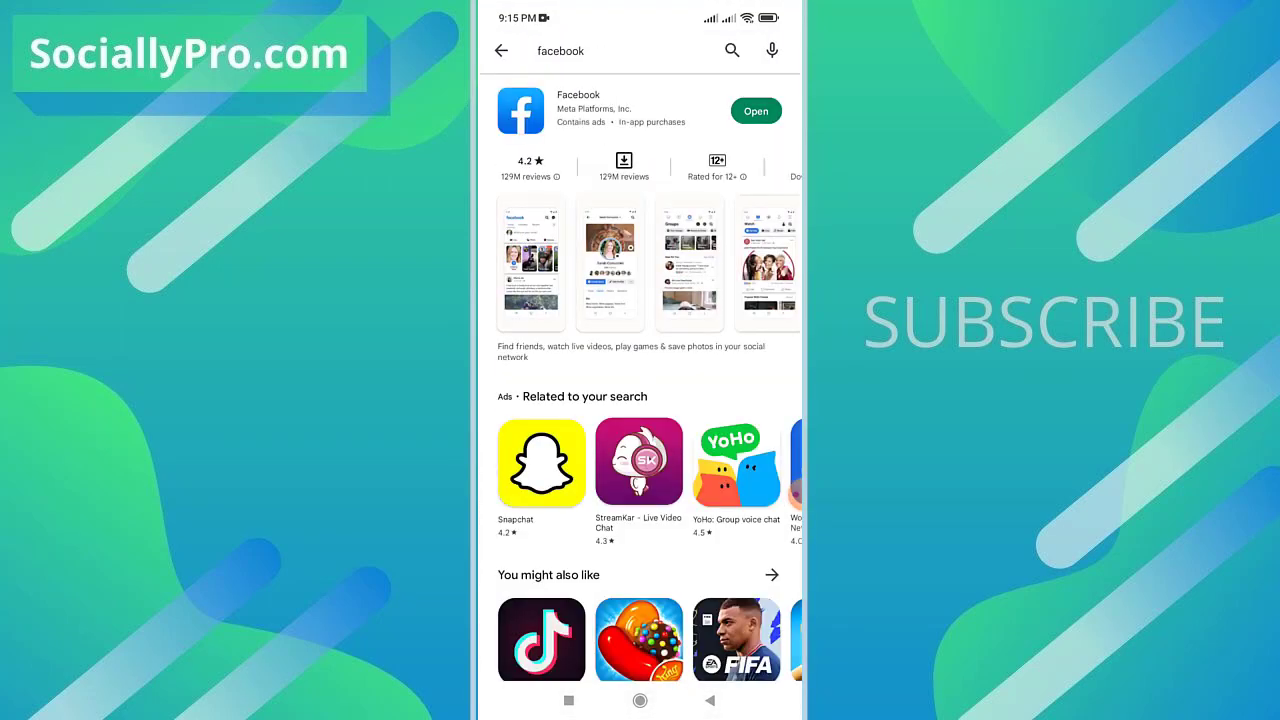
click(578, 100)
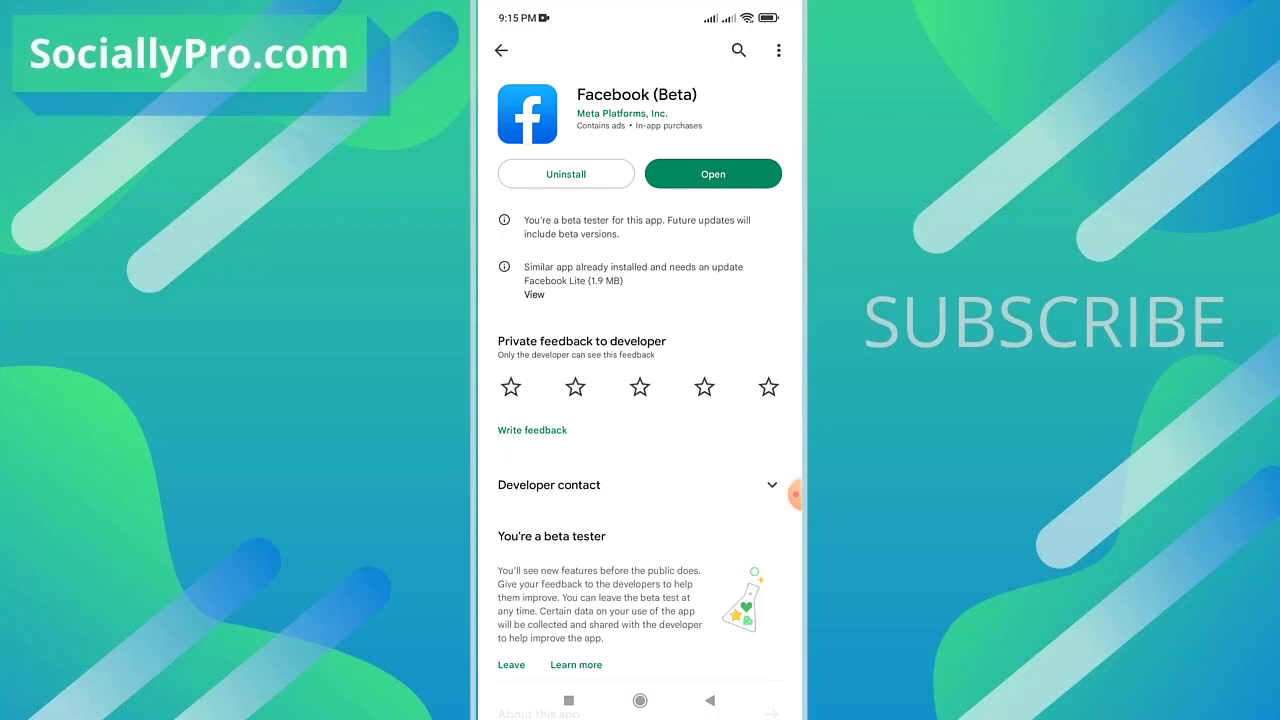
scroll(640, 400, down, 5)
scroll(640, 400, down, 1)
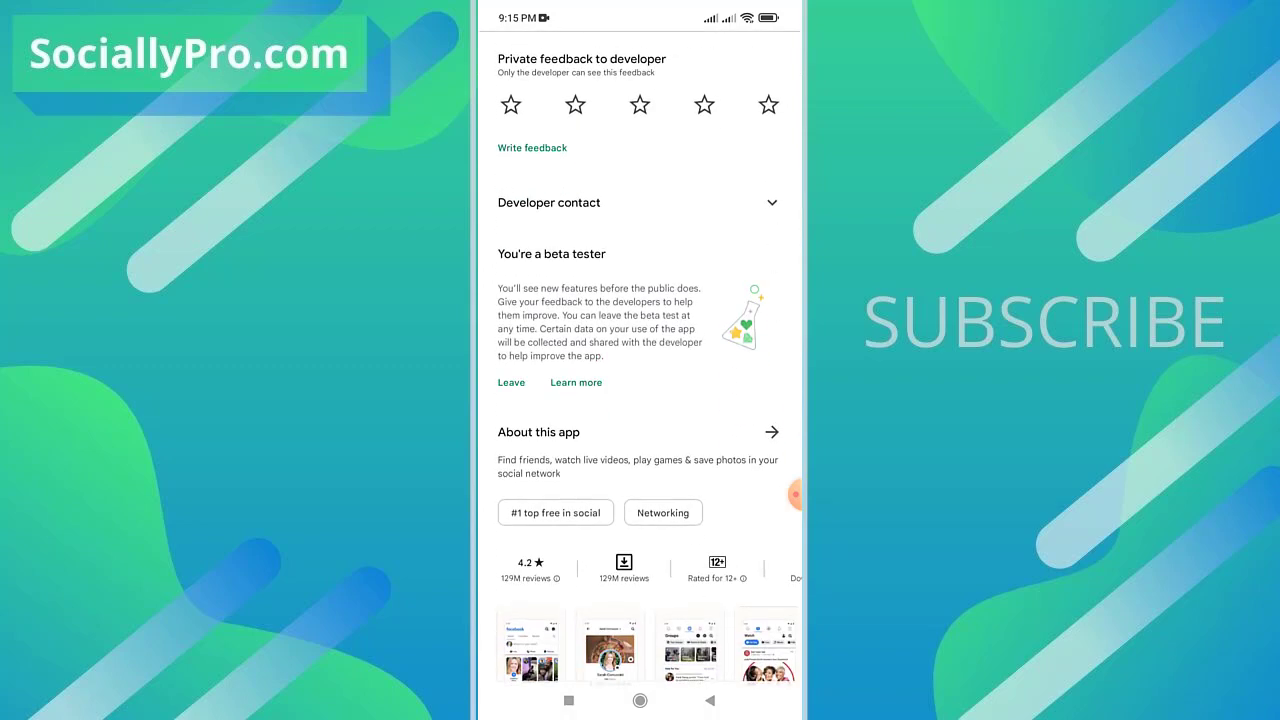
click(771, 431)
scroll(795, 493, down, 10)
scroll(795, 493, down, 5)
scroll(795, 493, up, 3)
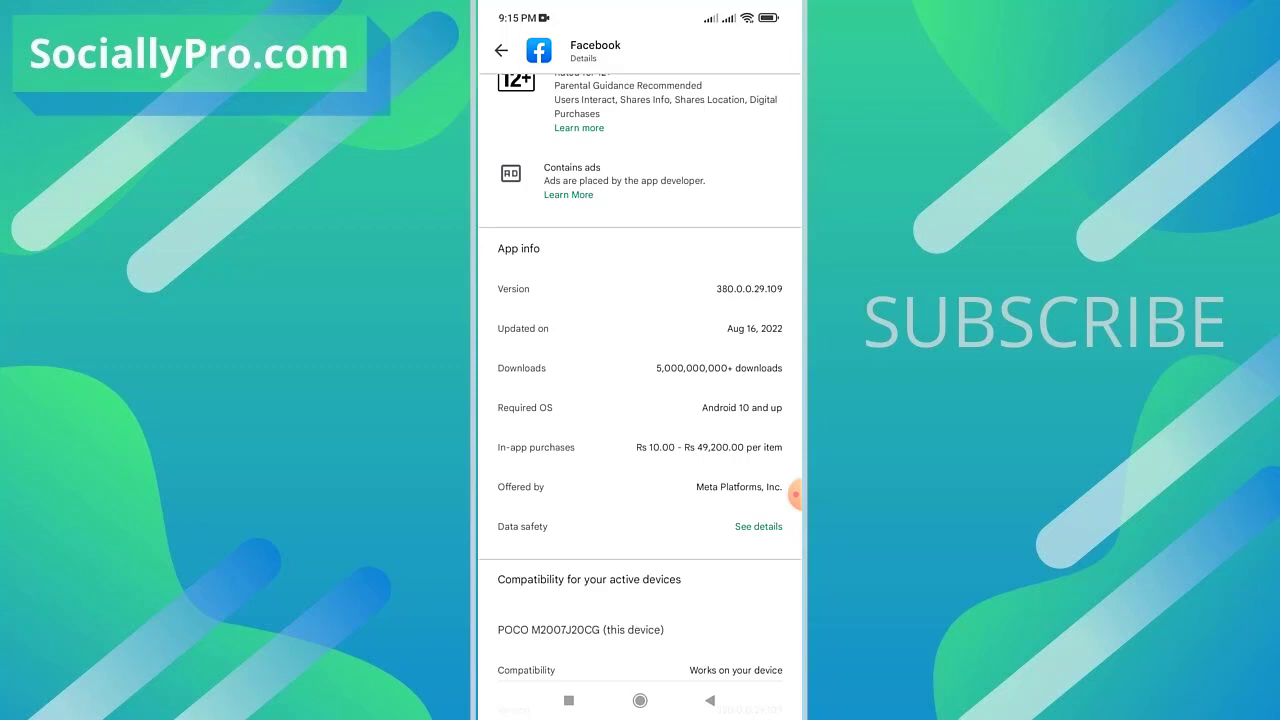
Return to the home screen, launch Facebook and bring up its main menu.
click(710, 700)
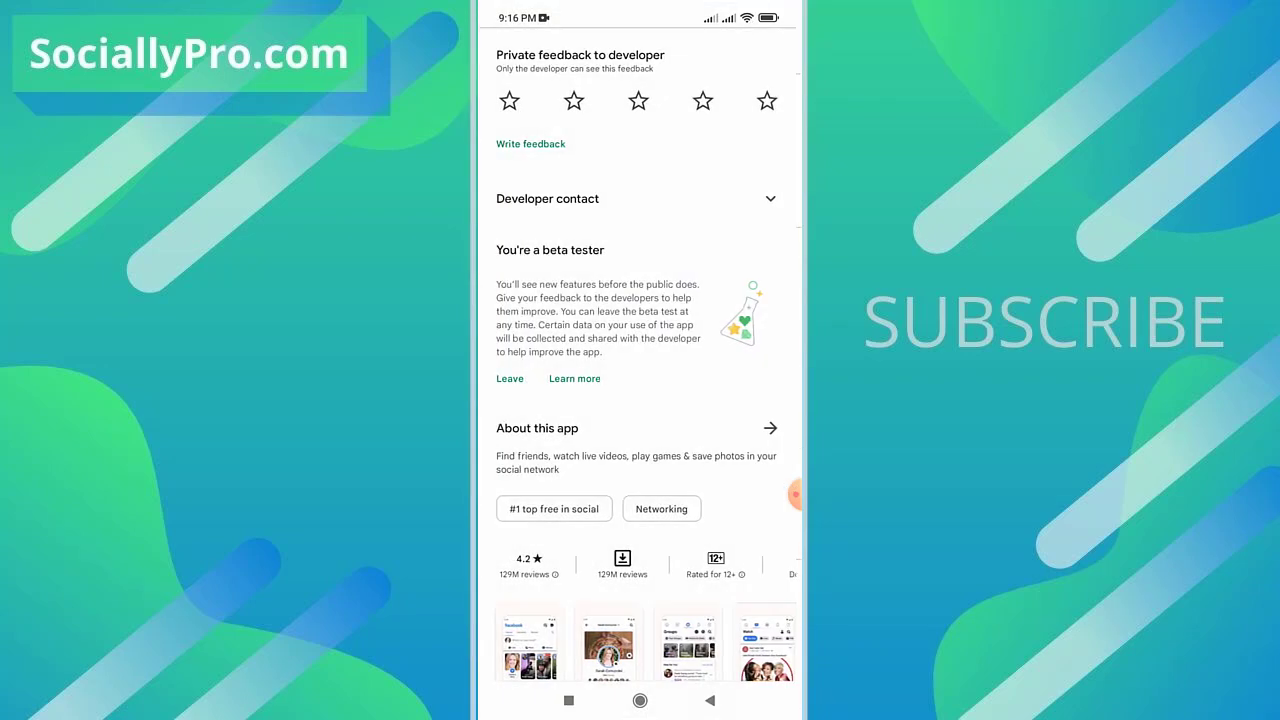
click(710, 700)
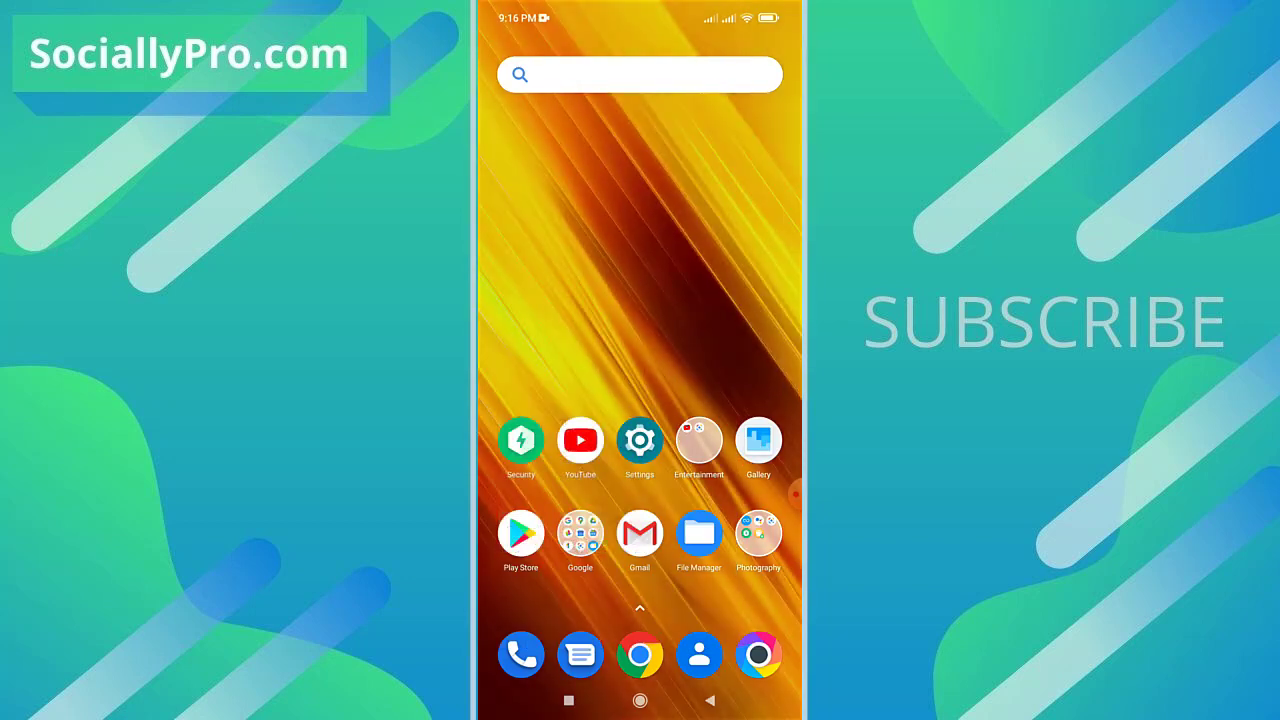
drag(740, 300, 540, 300)
click(640, 251)
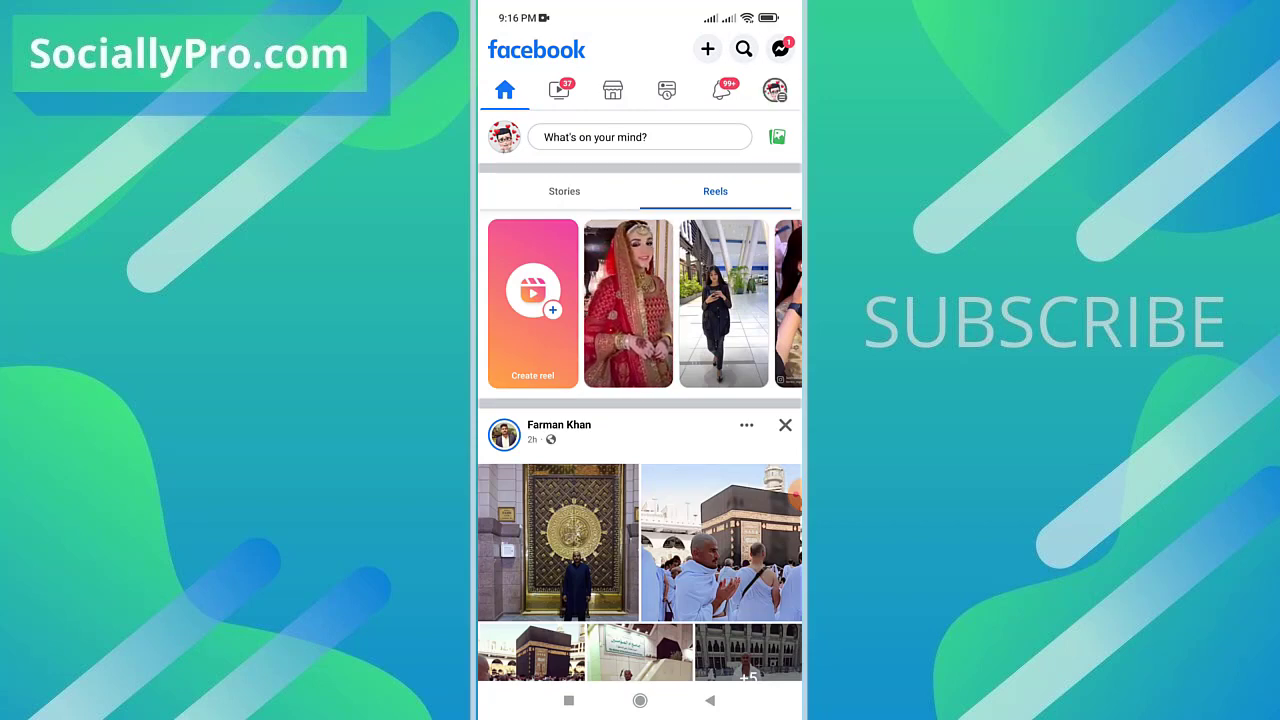
click(775, 90)
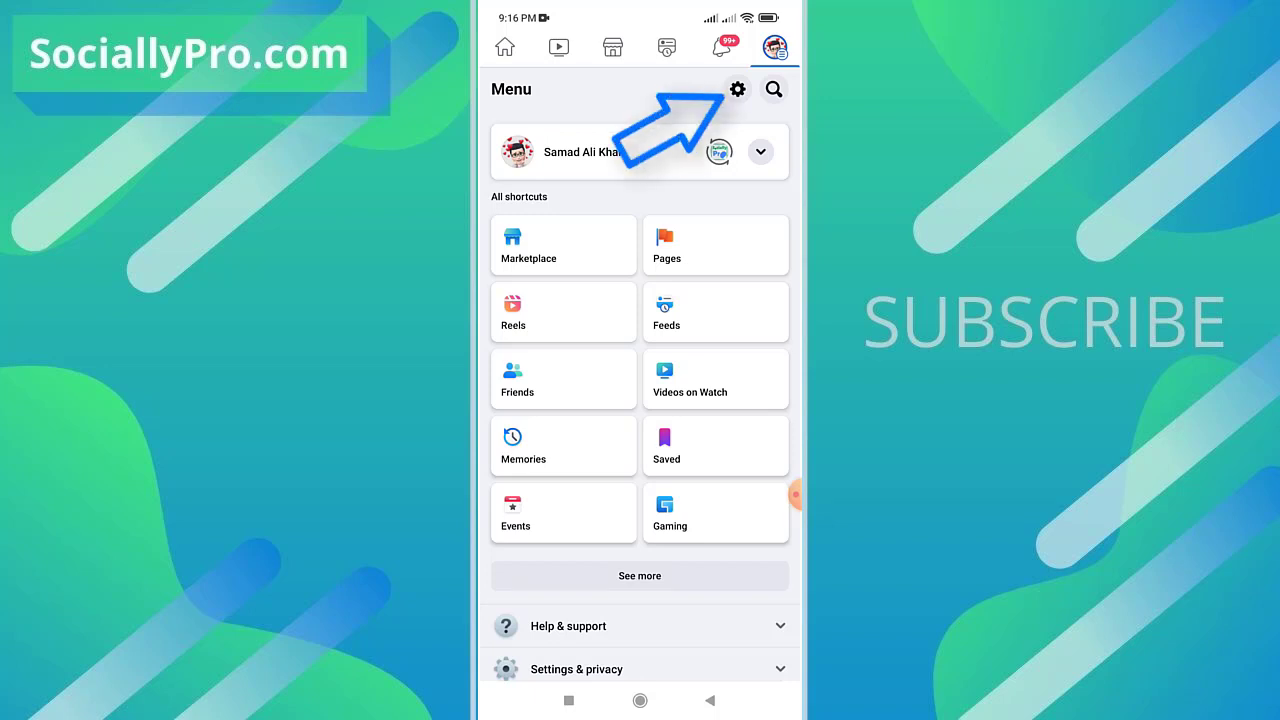
Open Facebook's Settings page from the menu's gear icon.
click(737, 89)
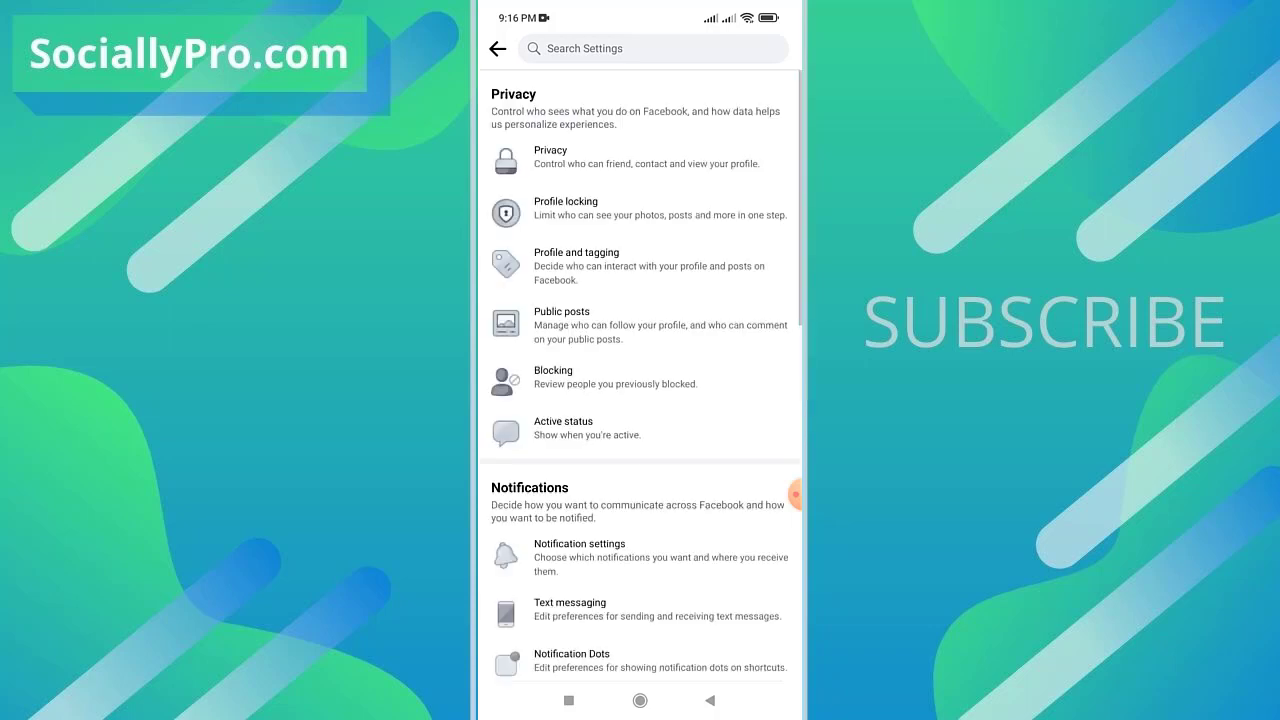
scroll(640, 375, down, 5)
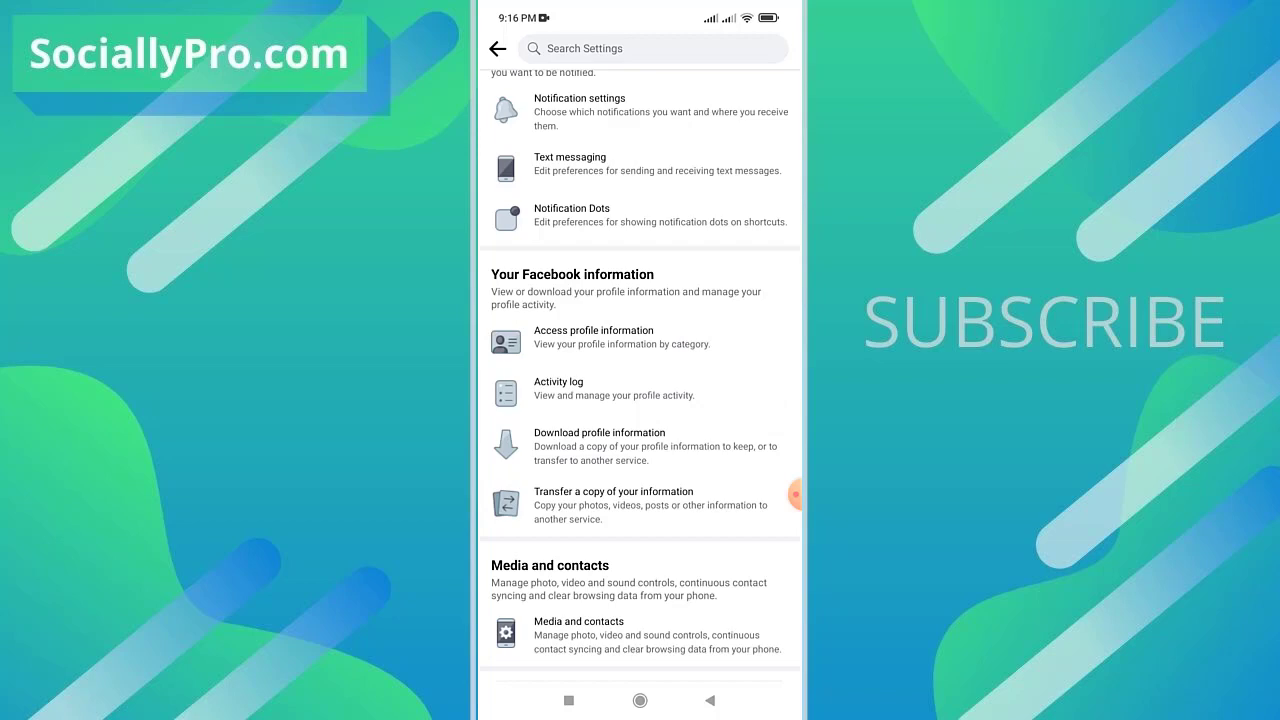
scroll(640, 390, up, 5)
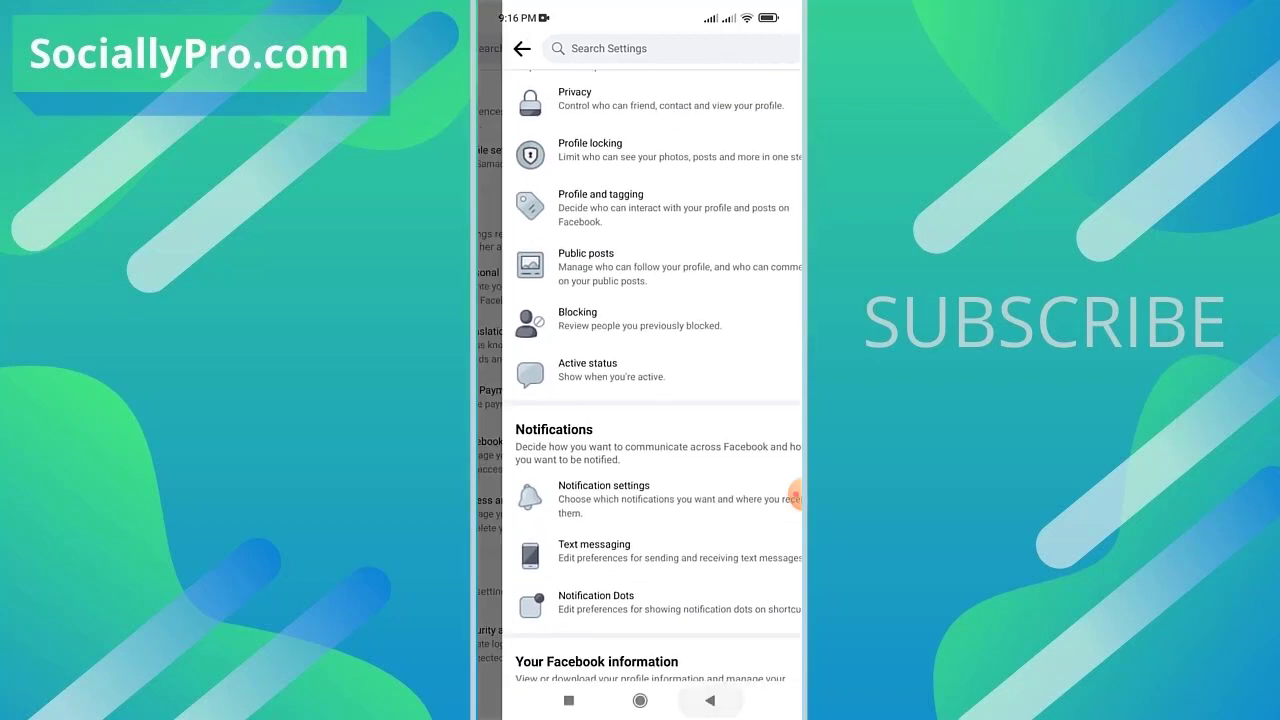
scroll(640, 390, up, 10)
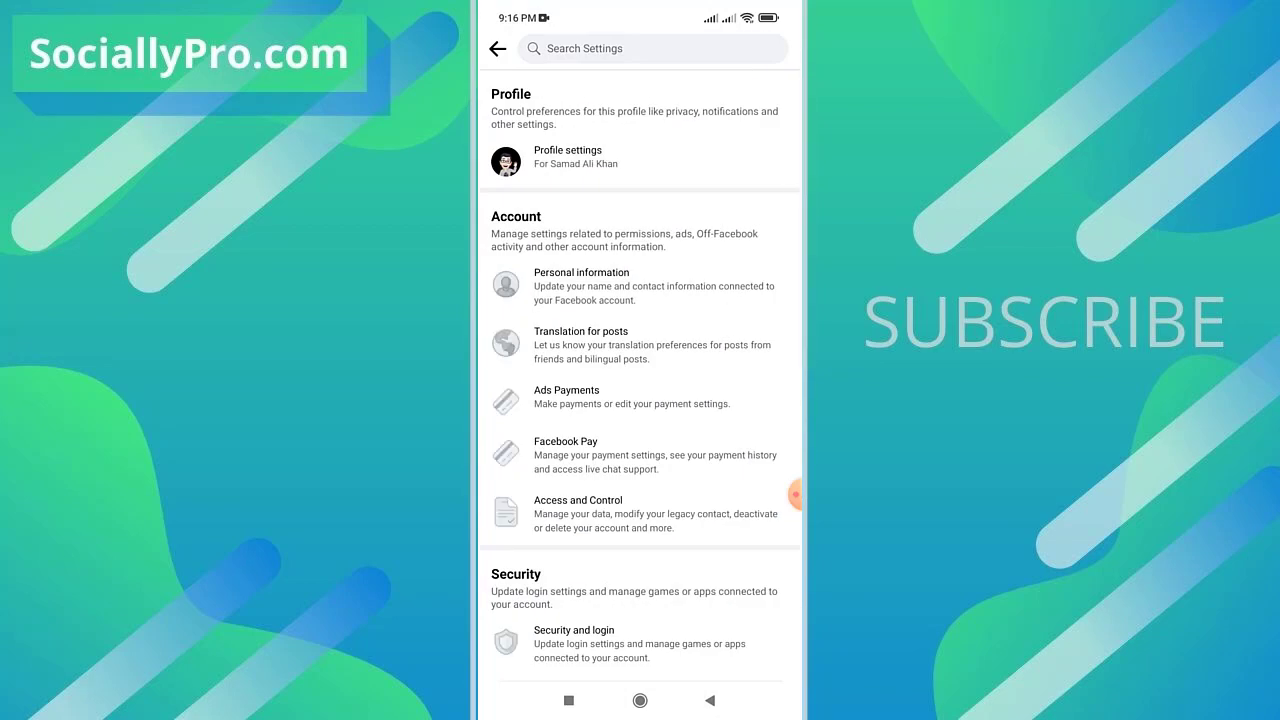
Search the settings for 'acti', then back out to the main menu.
click(584, 48)
text(ac)
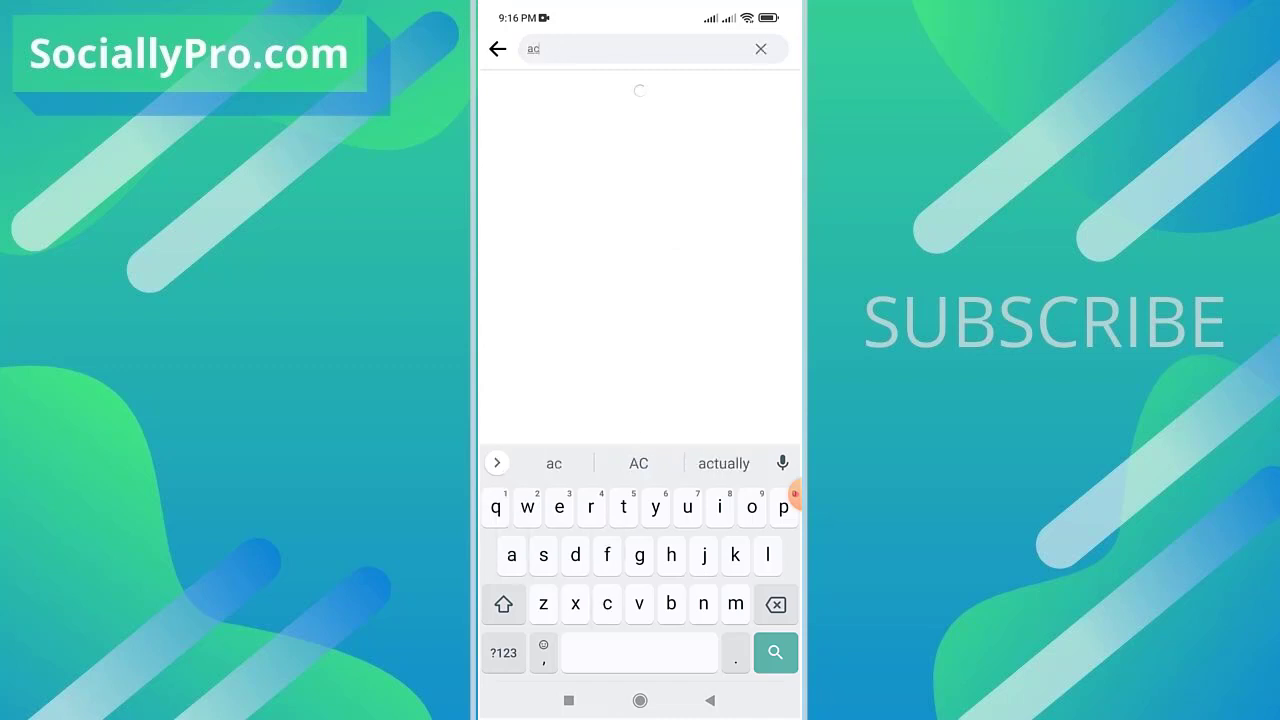
text(ti)
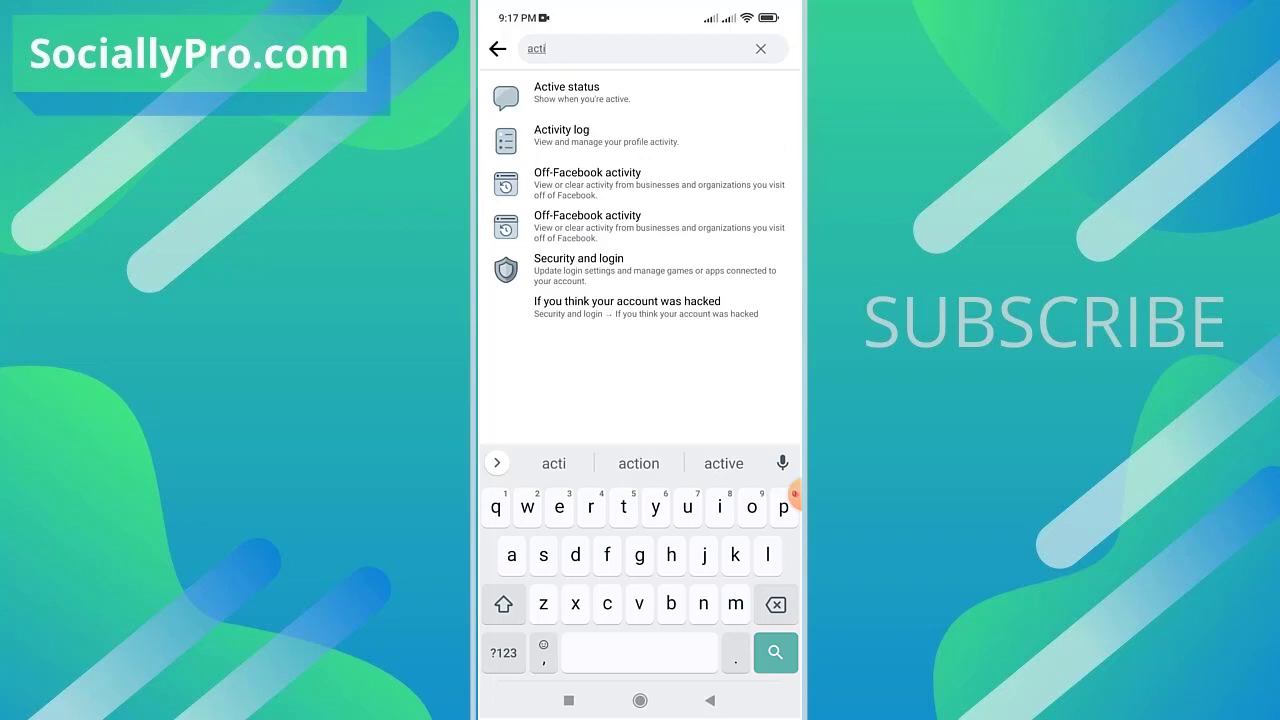
click(709, 700)
click(709, 700)
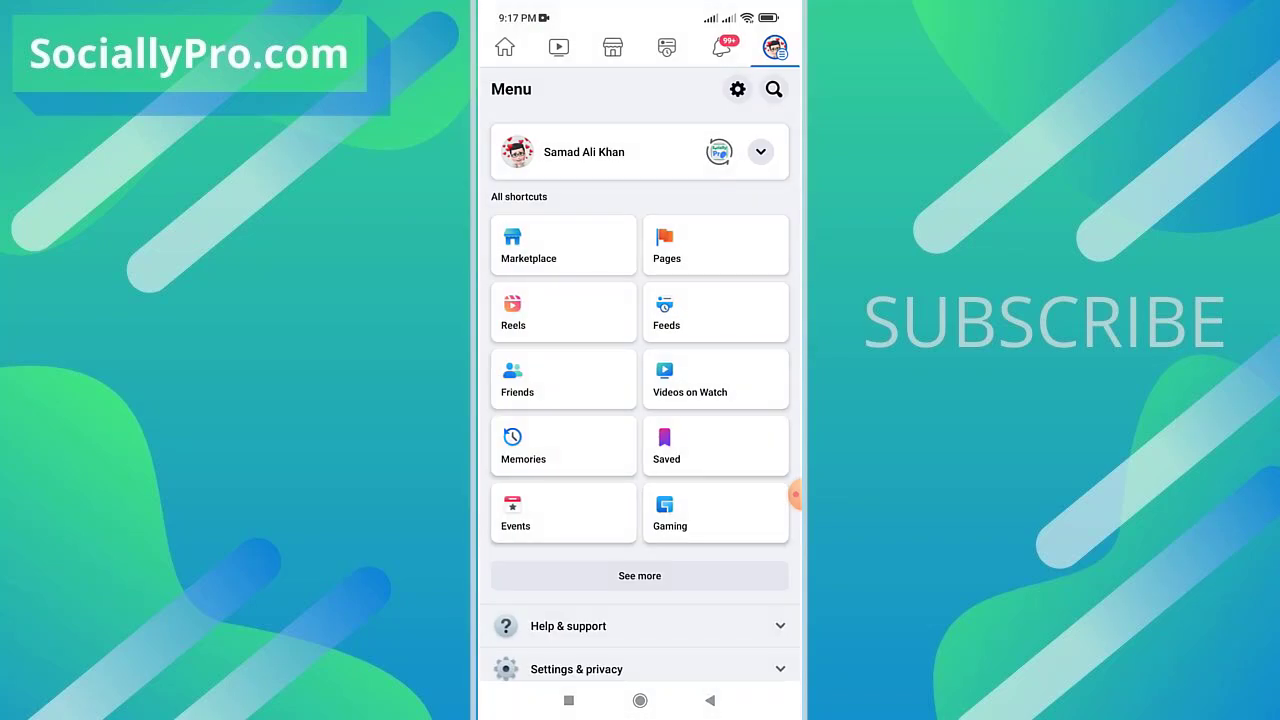
Go to your own profile page and open its Profile Settings list.
click(517, 151)
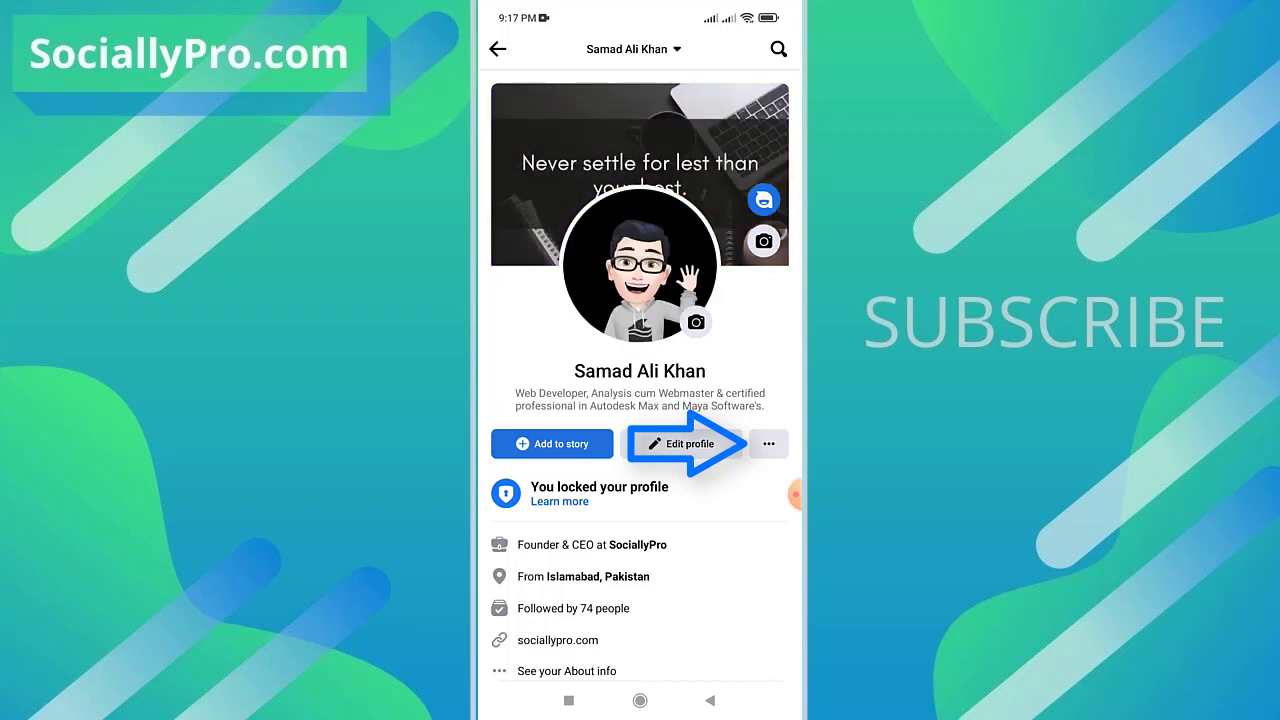
click(768, 443)
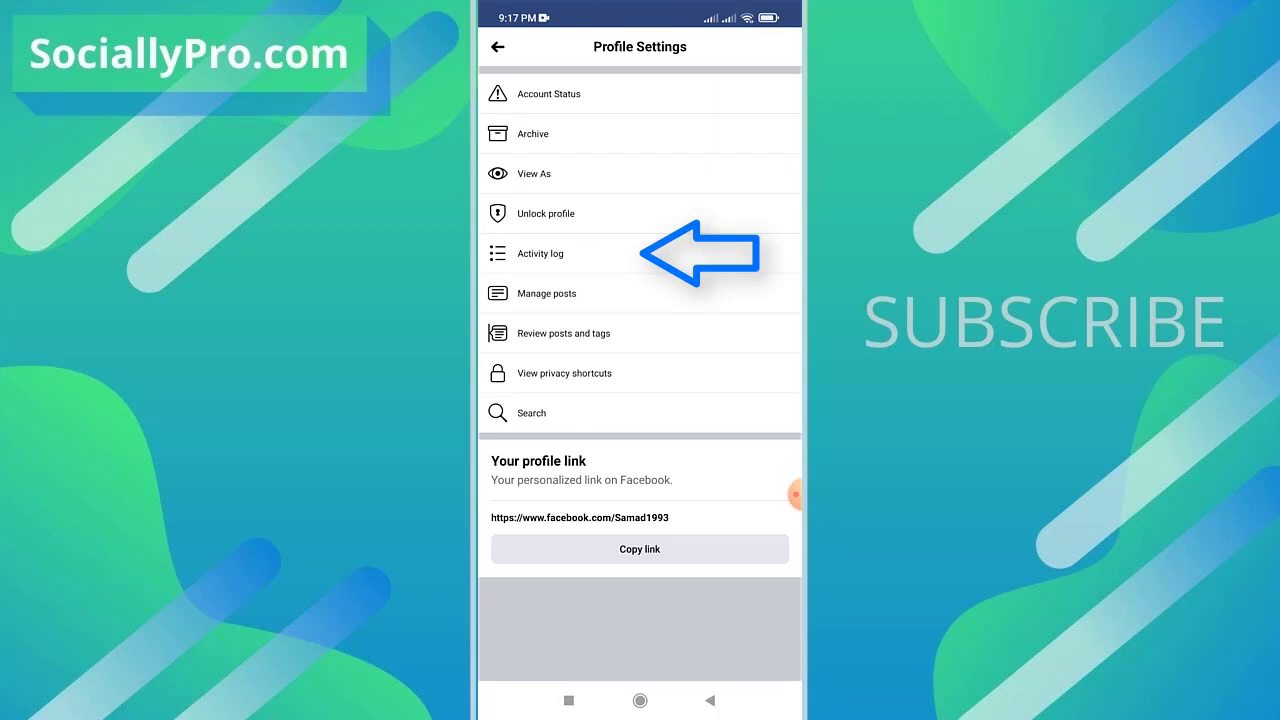
Open the Activity log and expand its Interactions category.
click(540, 253)
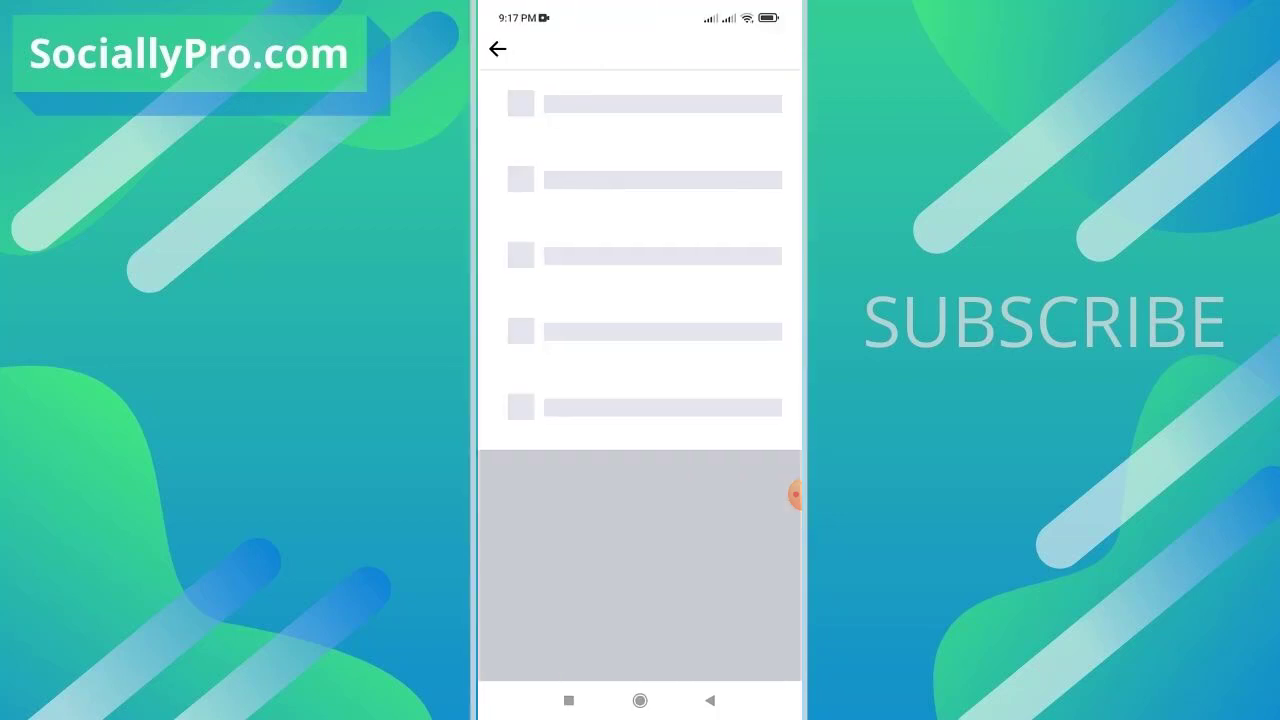
scroll(640, 380, down, 3)
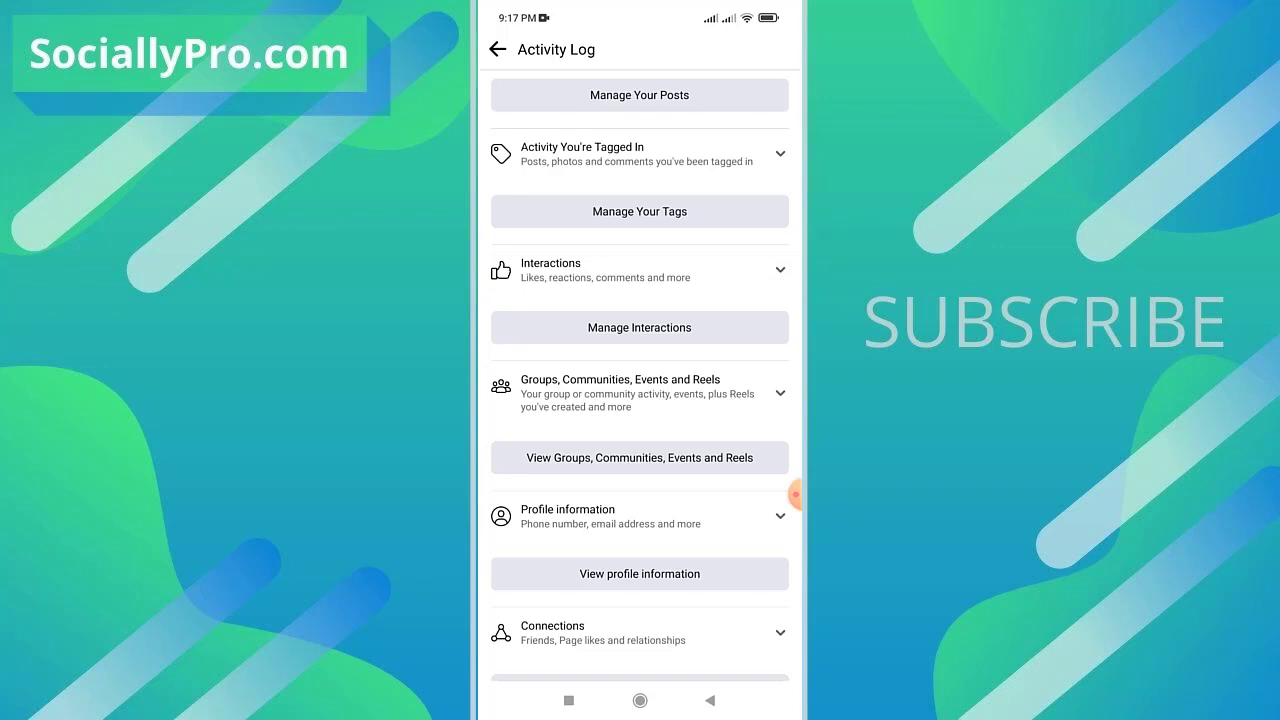
click(640, 270)
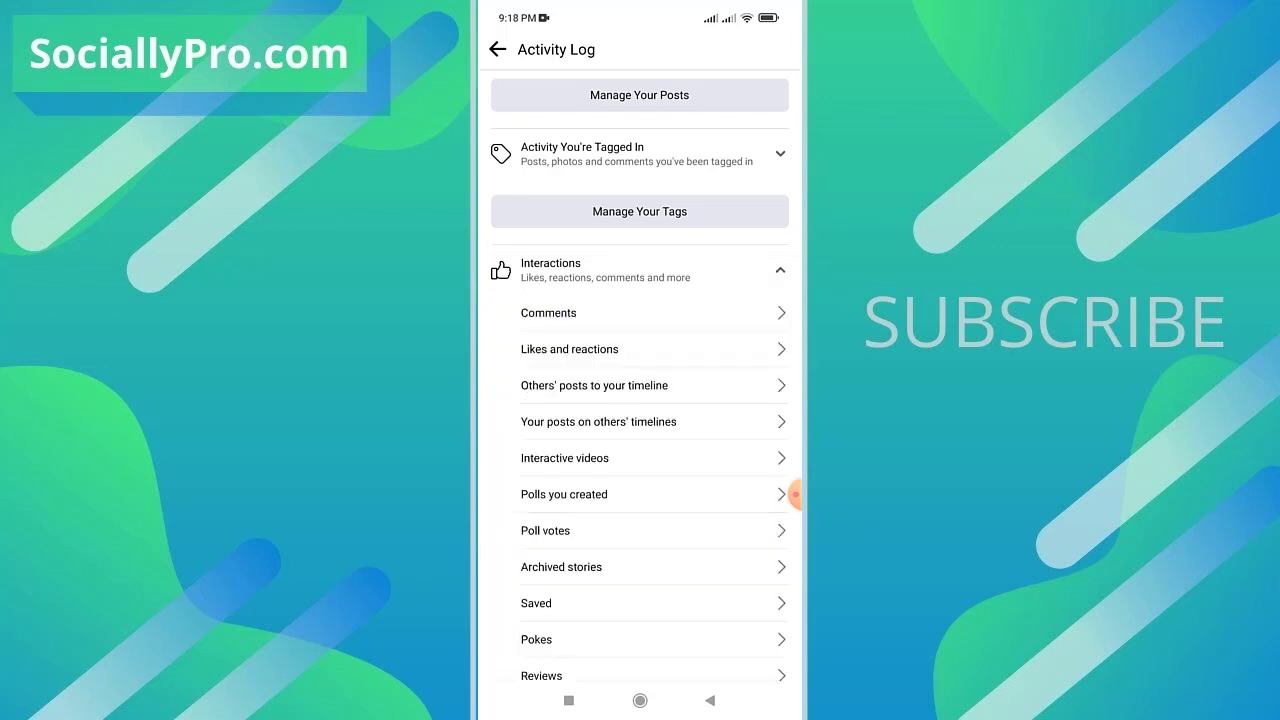
scroll(640, 376, down, 1)
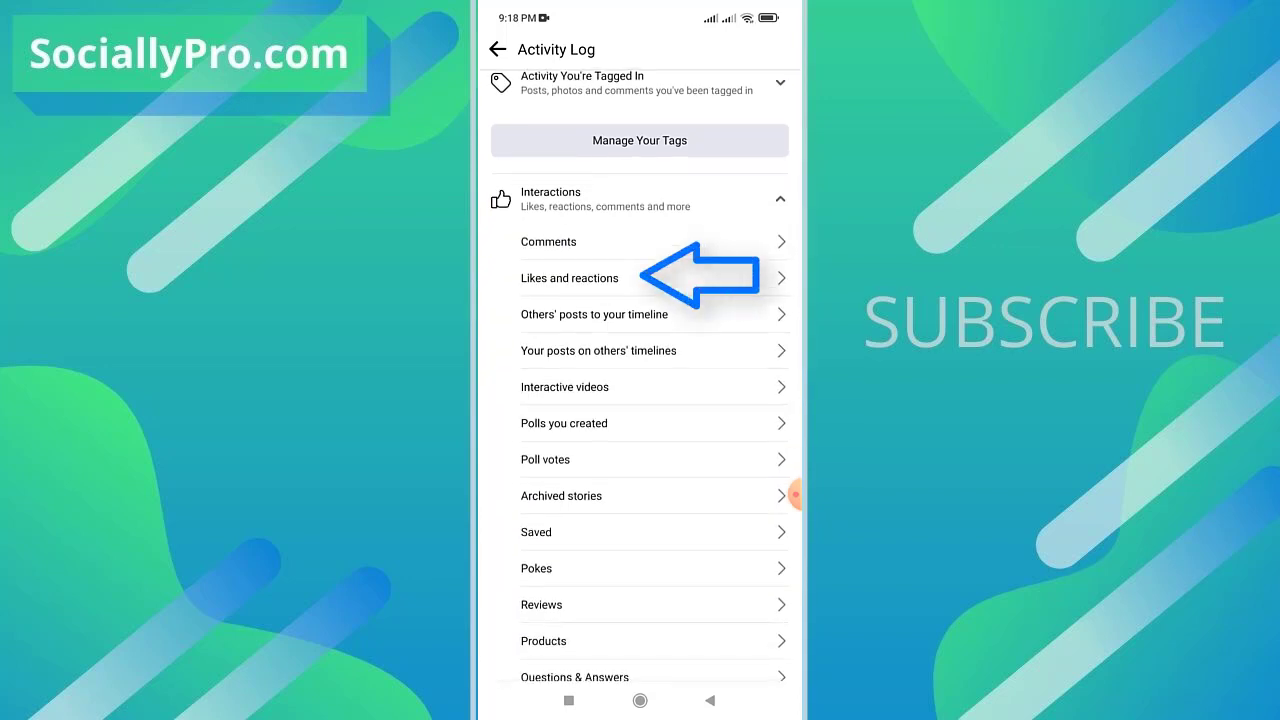
In Likes and reactions, unlike the two most recent reels, including Hiba bukhari fans' reel.
click(569, 278)
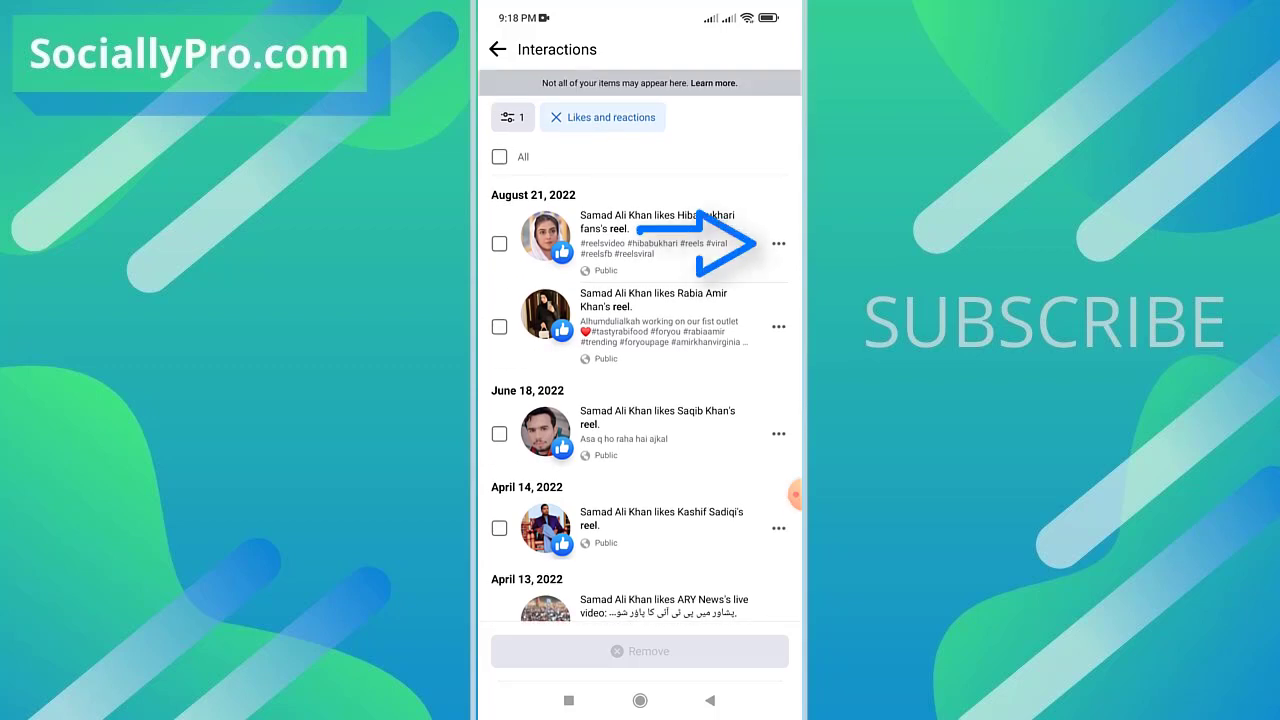
click(778, 243)
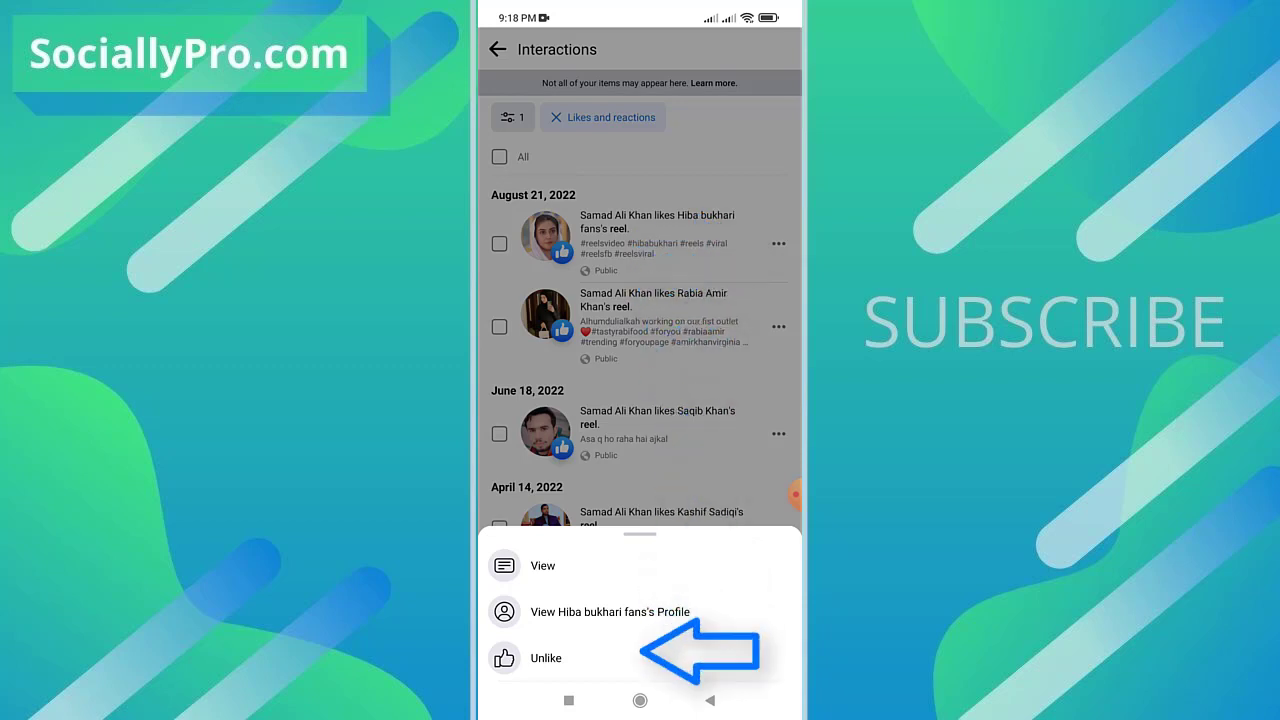
click(546, 658)
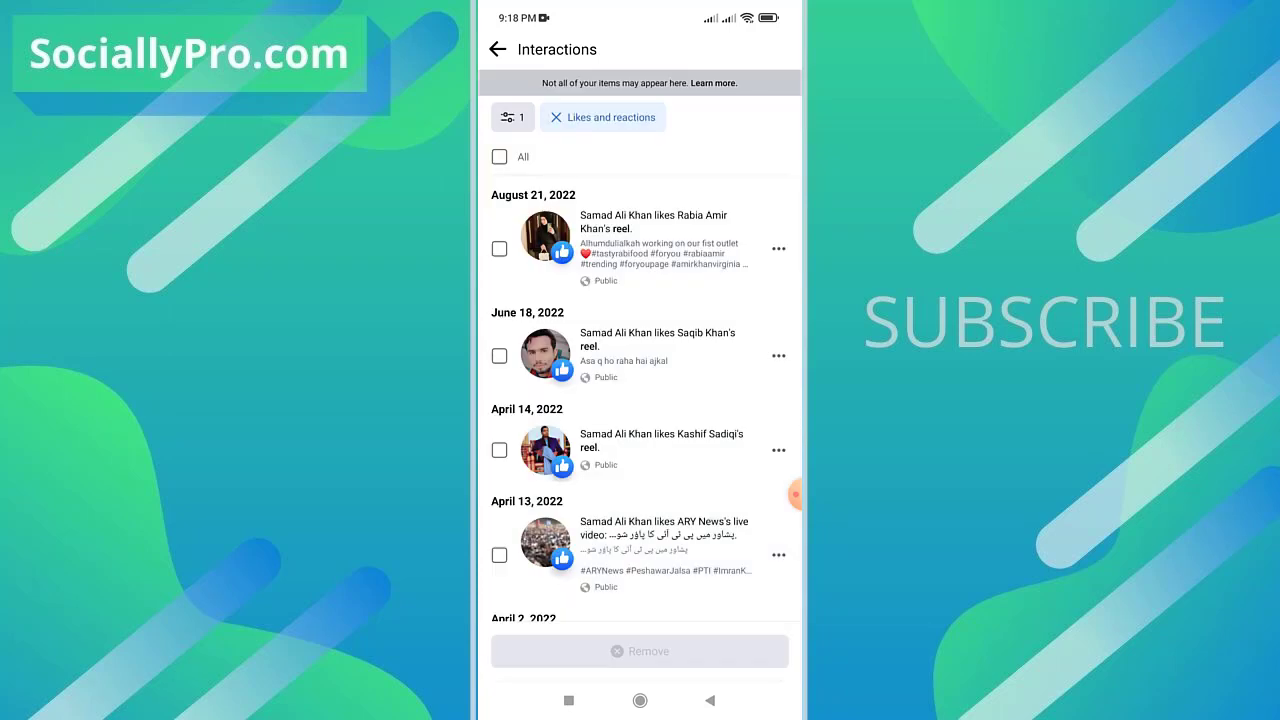
click(779, 248)
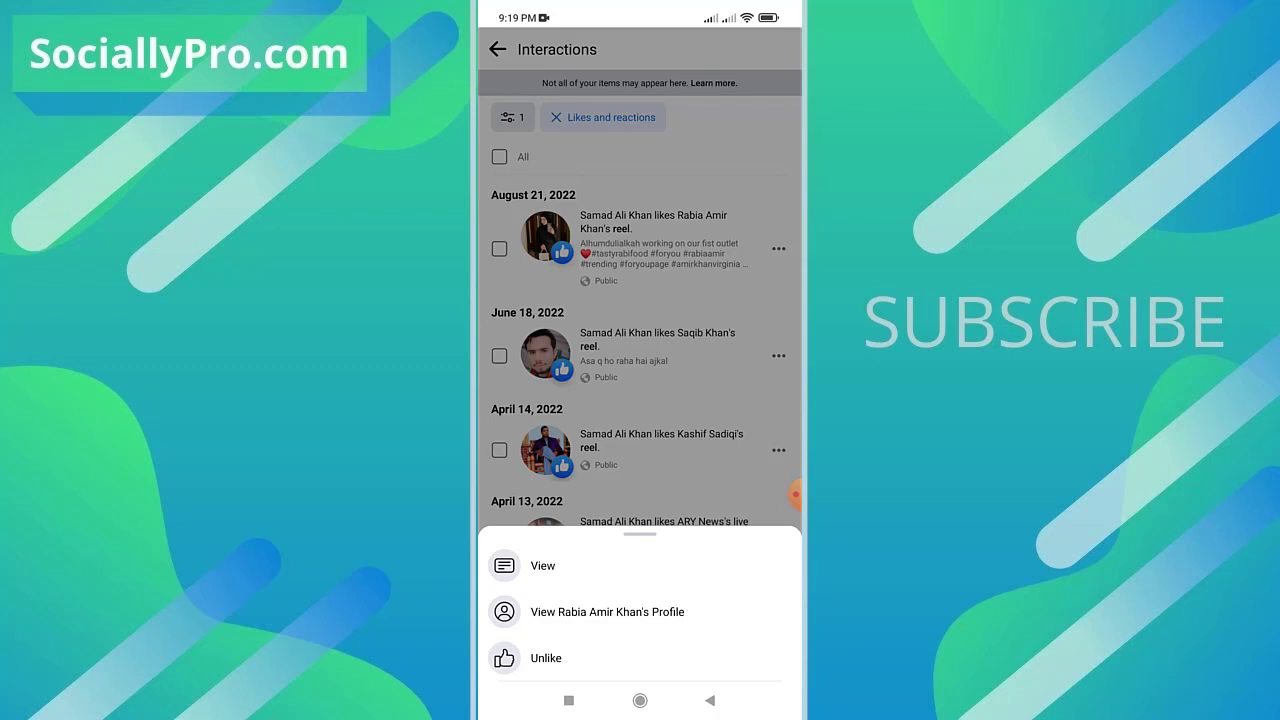
click(546, 658)
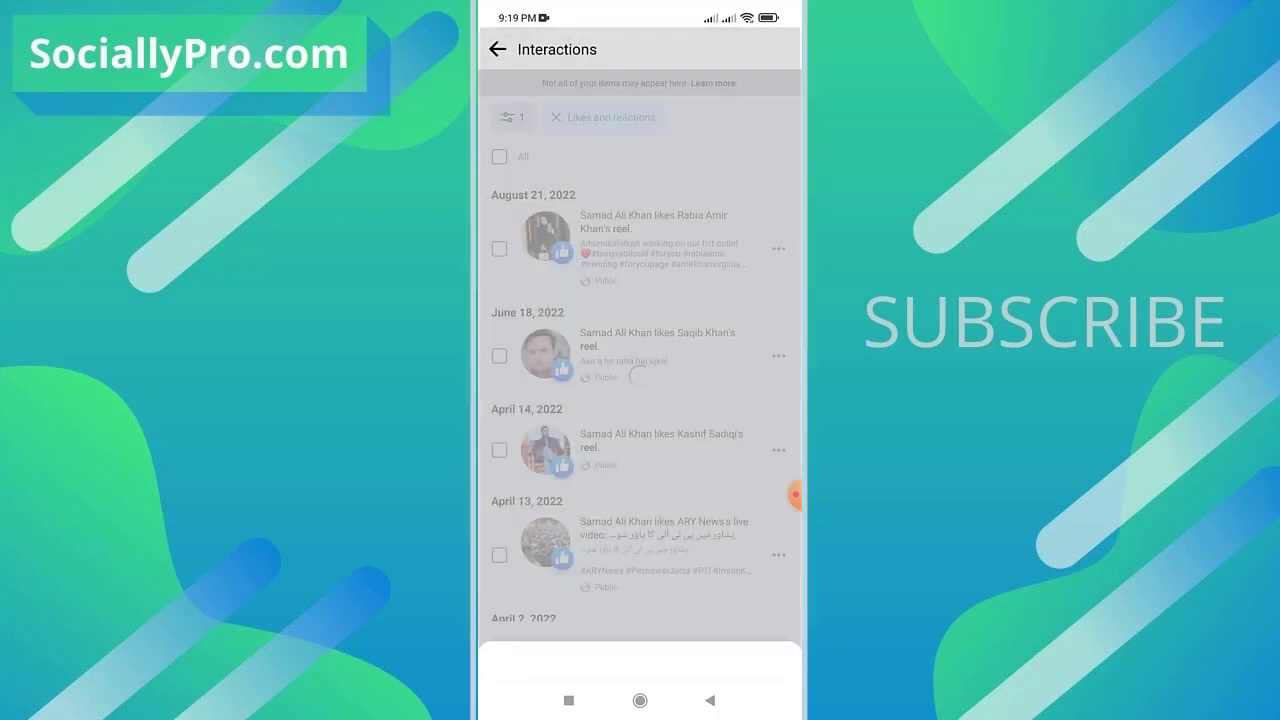
Back out through the profile to the menu and return to the Android home screen.
click(709, 700)
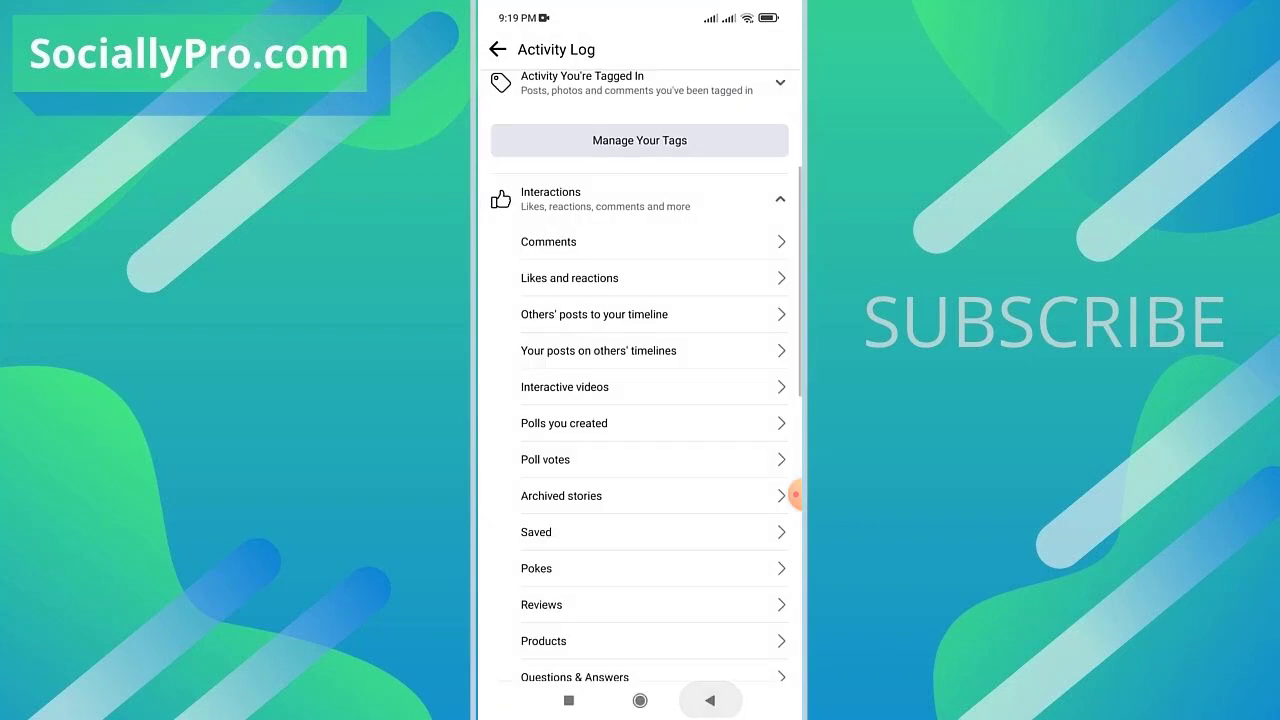
click(709, 700)
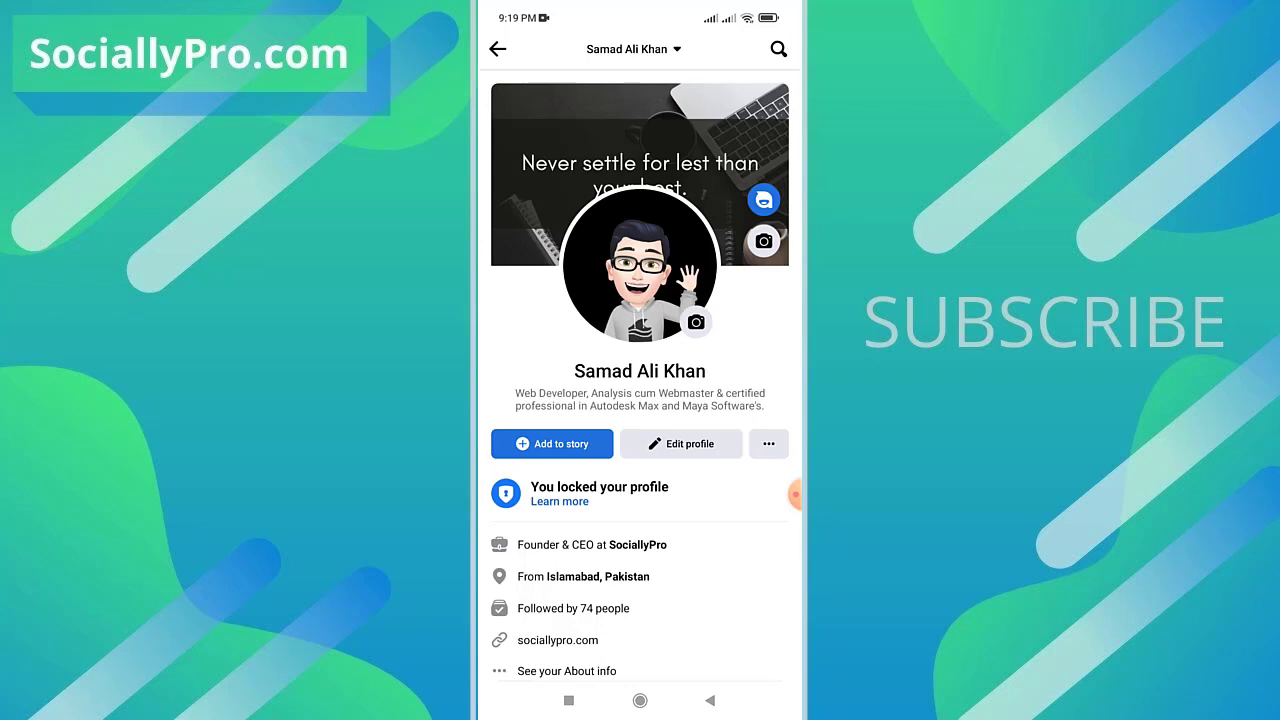
click(709, 700)
click(640, 700)
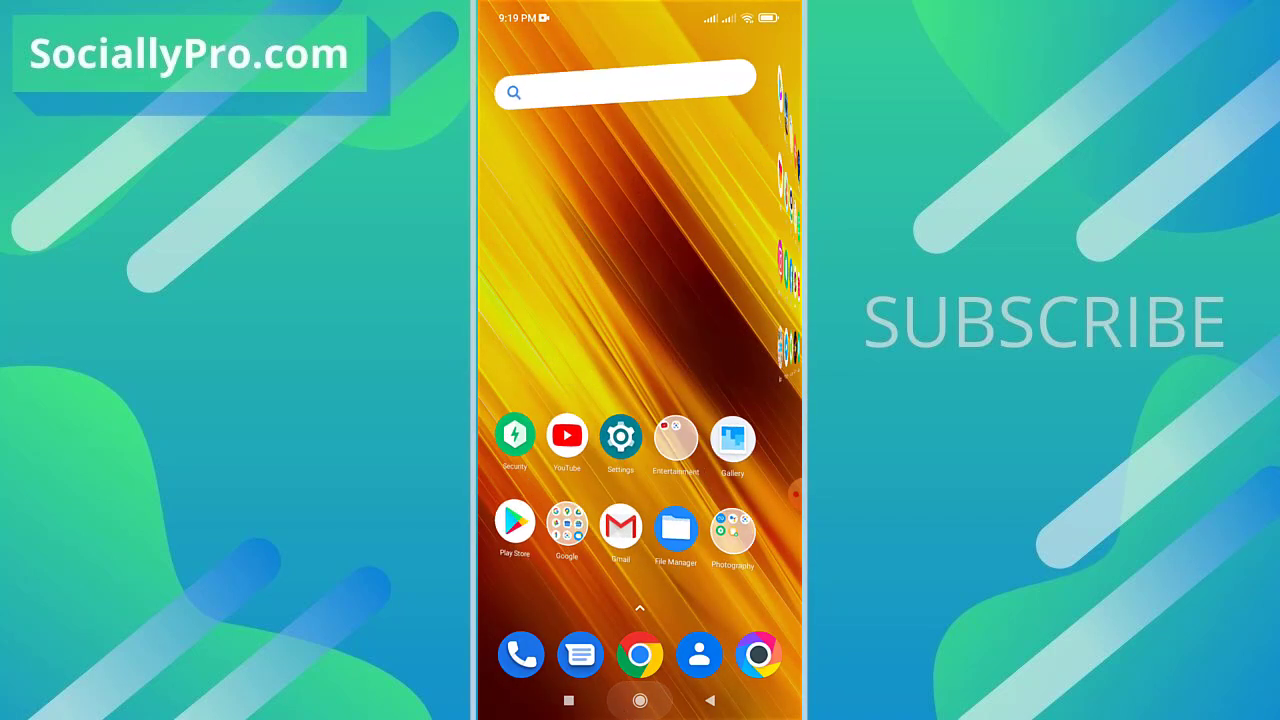